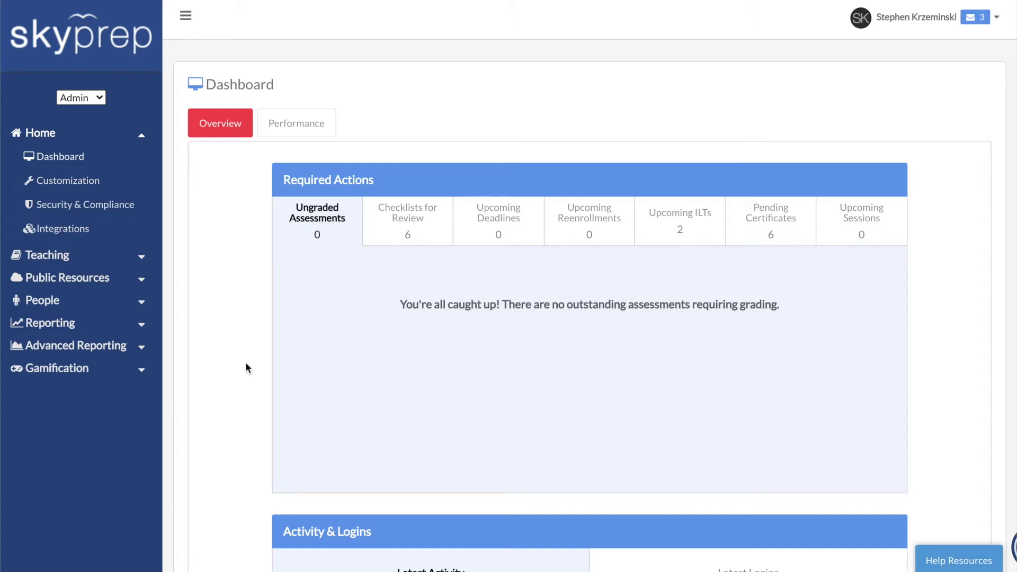
- Download the CSV Bulk Update Template from Bulk User Management's Update (Prefilled) tab under People > Users
{"action": "left_click", "coordinate": [45, 301]}
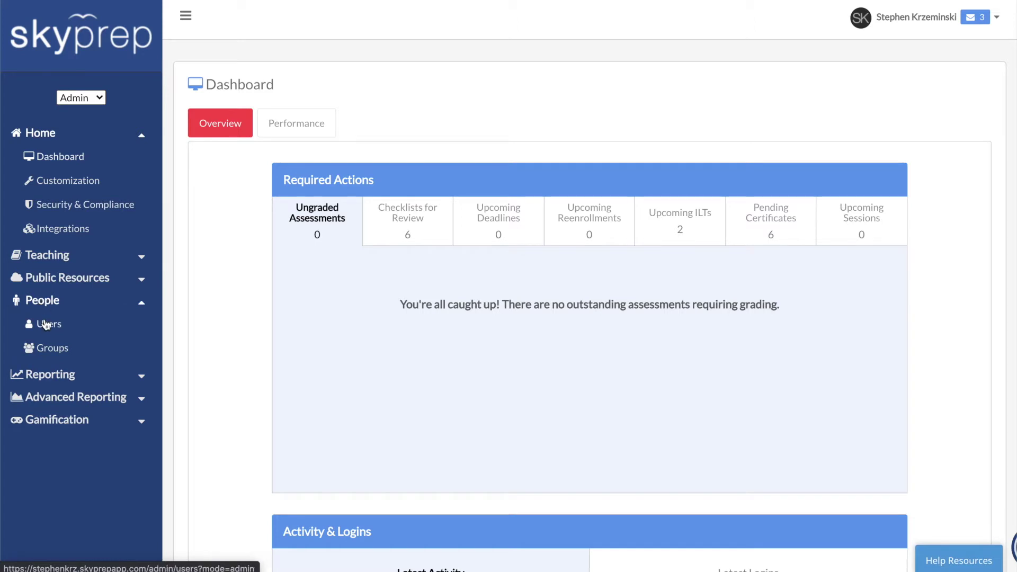
{"action": "left_click", "coordinate": [47, 328]}
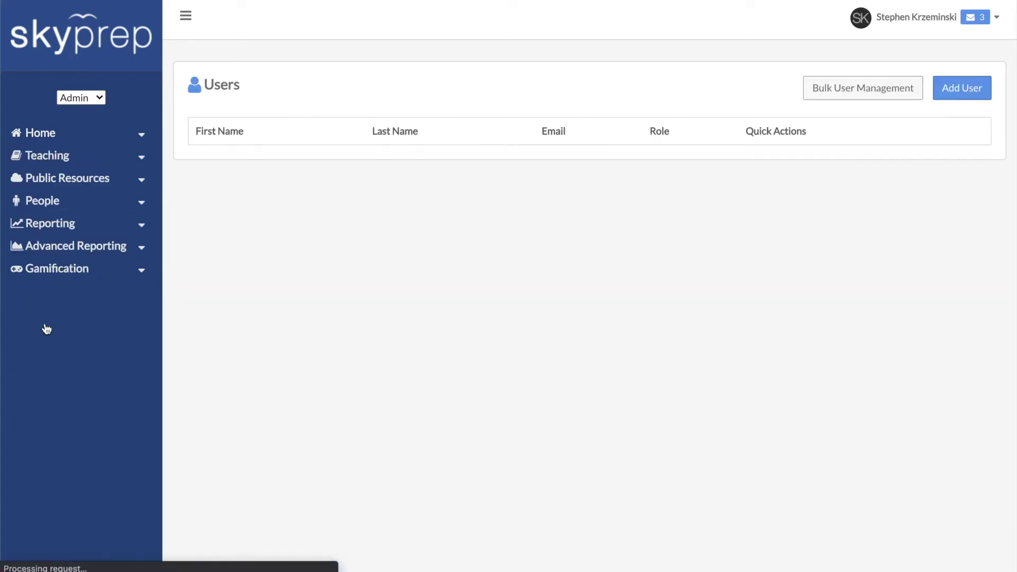
{"action": "left_click", "coordinate": [819, 86]}
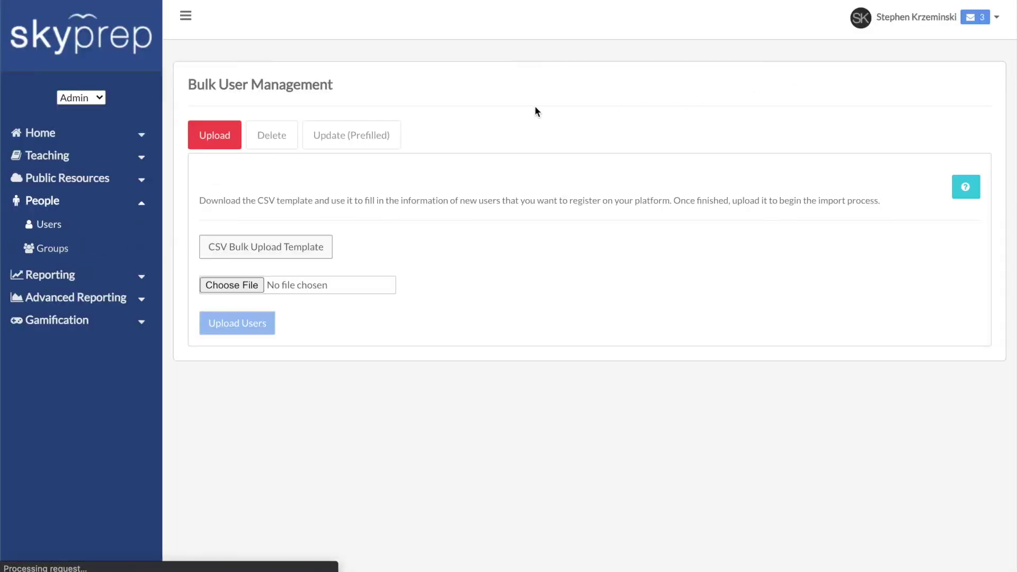
{"action": "left_click", "coordinate": [369, 143]}
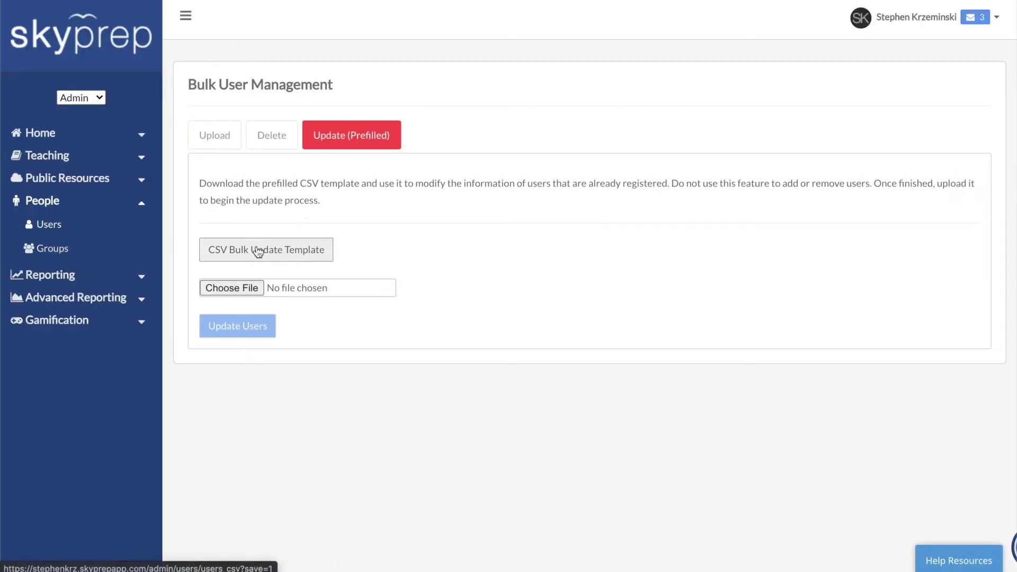
{"action": "left_click", "coordinate": [258, 252]}
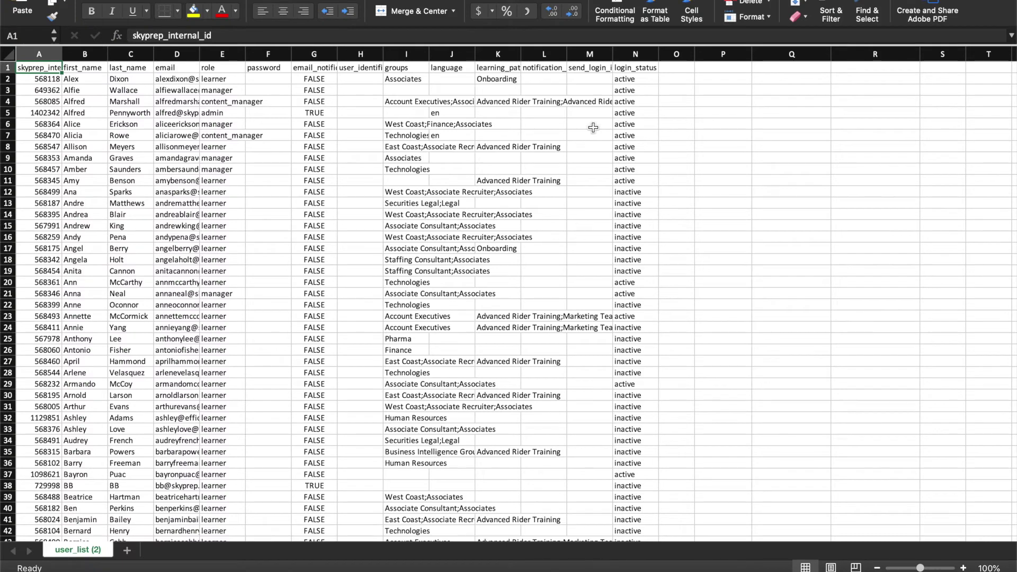
- Add headers course 1, course 1 status, course 1 date started, course 1 date finished, course 1 expiration date in O1–S1
{"action": "left_click", "coordinate": [678, 68]}
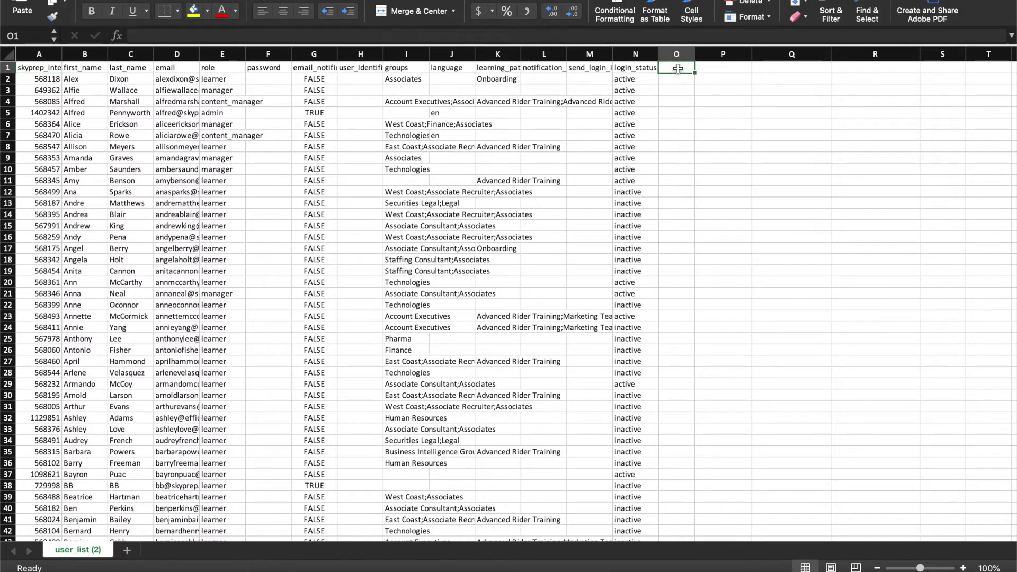
{"action": "type", "text": "course 1"}
{"action": "key", "text": "Tab"}
{"action": "type", "text": "cours"}
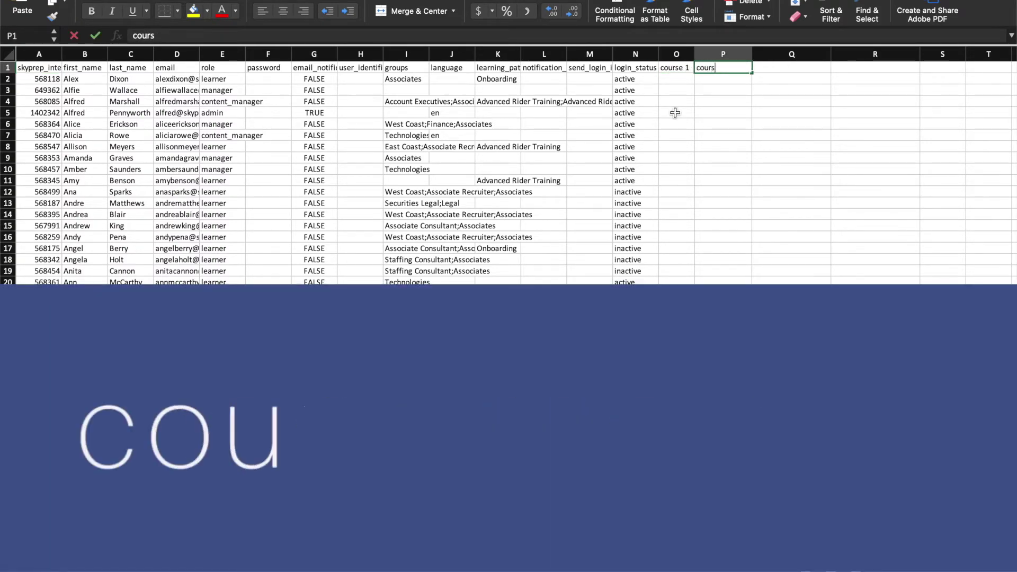
{"action": "type", "text": "e 1 status"}
{"action": "key", "text": "Tab"}
{"action": "type", "text": "course 1 date starte"}
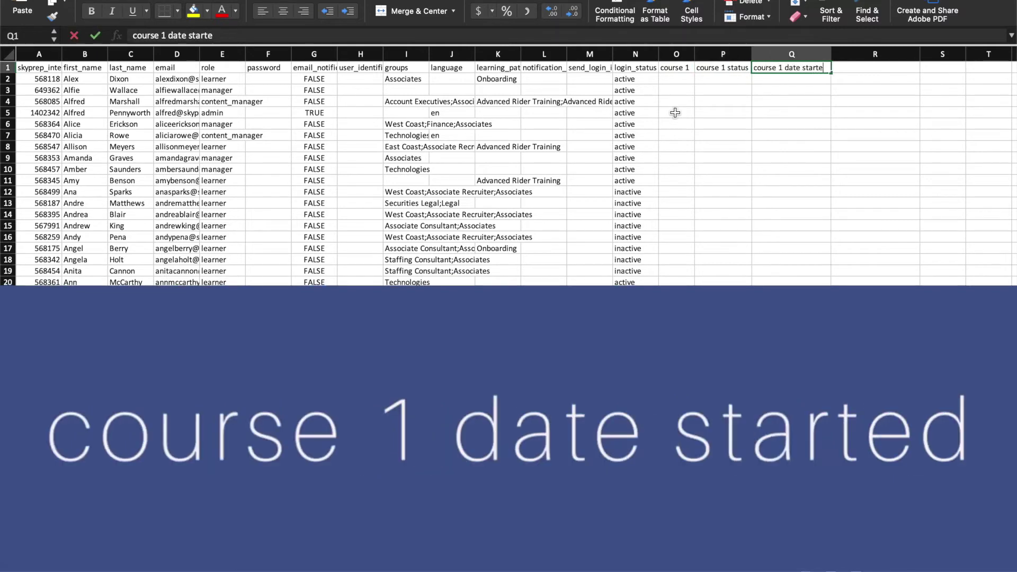
{"action": "type", "text": "d"}
{"action": "key", "text": "Tab"}
{"action": "type", "text": "course 1 date finished"}
{"action": "key", "text": "Tab"}
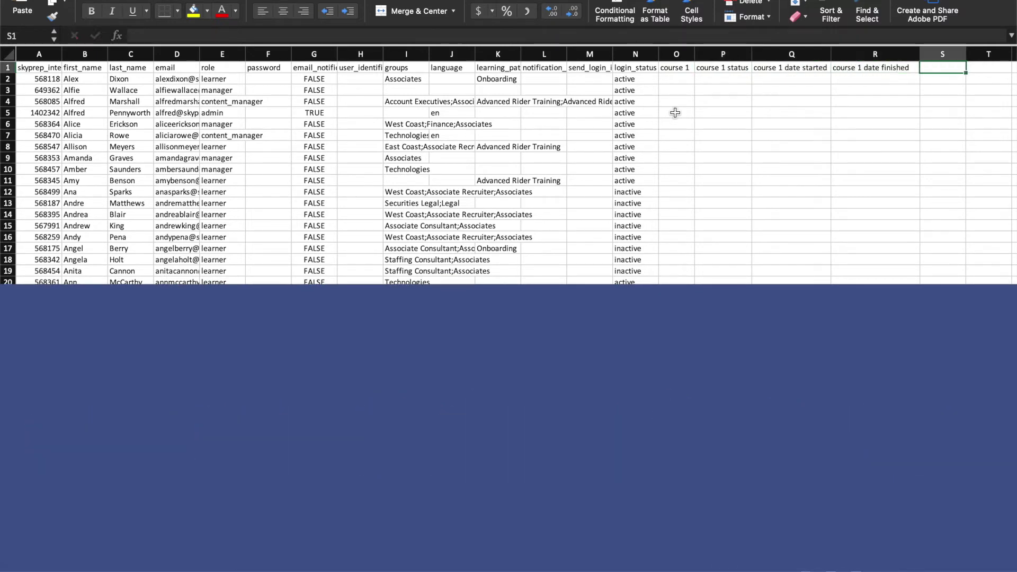
{"action": "type", "text": "course 1 expiration date"}
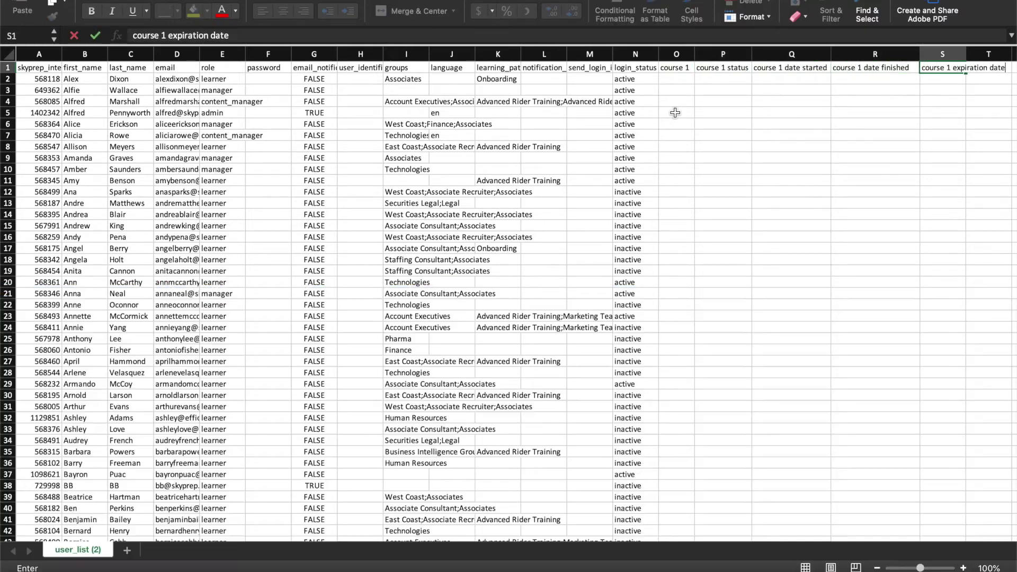
- Enter HIPAA, passed and 27/05/2020 in the first user's O2–Q2 course cells
{"action": "left_click", "coordinate": [716, 141]}
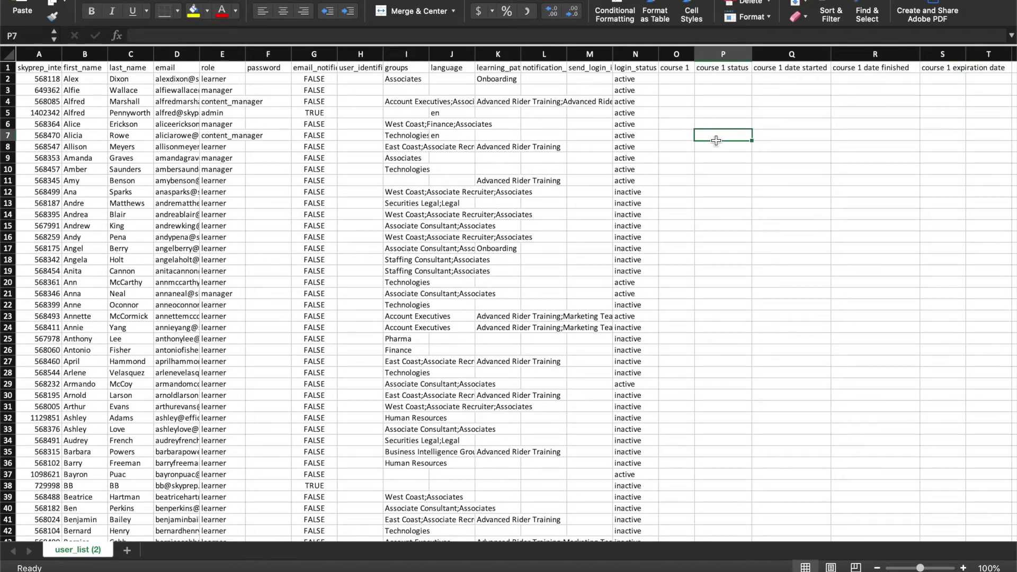
{"action": "key", "text": "Left"}
{"action": "key", "text": "Up"}
{"action": "key", "text": "Up"}
{"action": "key", "text": "Up"}
{"action": "key", "text": "Up"}
{"action": "key", "text": "Up"}
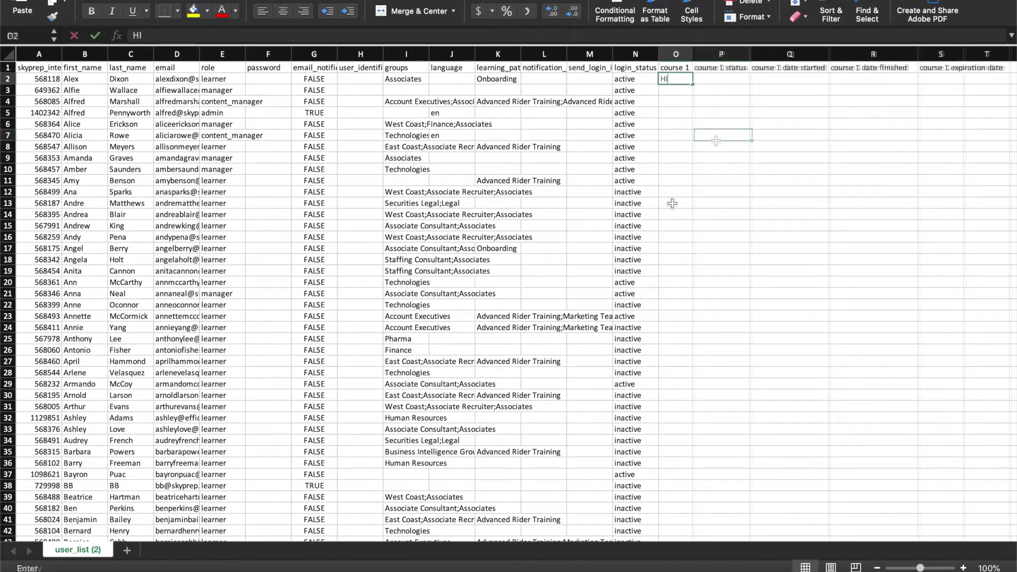
{"action": "type", "text": "HIPAA"}
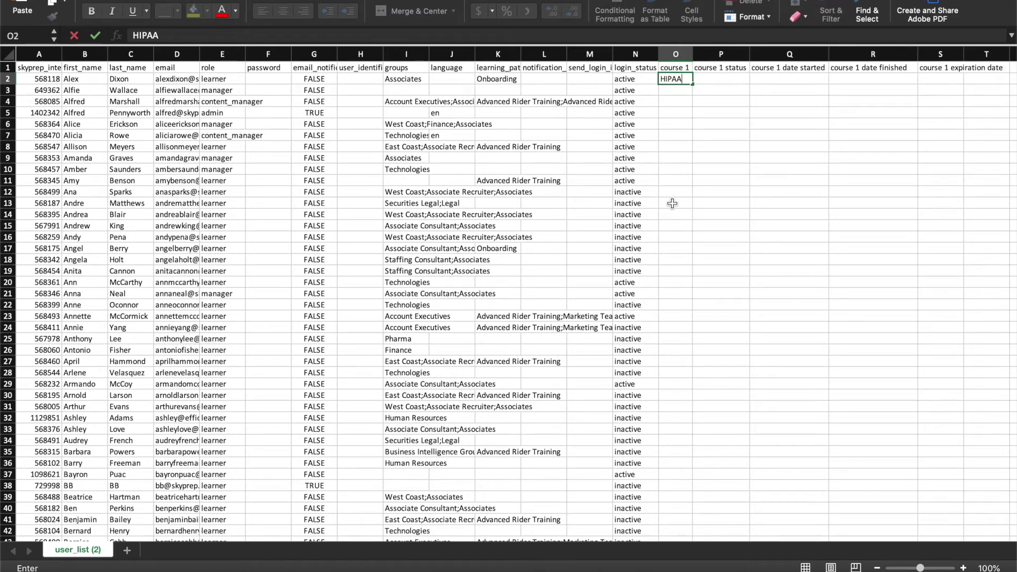
{"action": "key", "text": "Tab"}
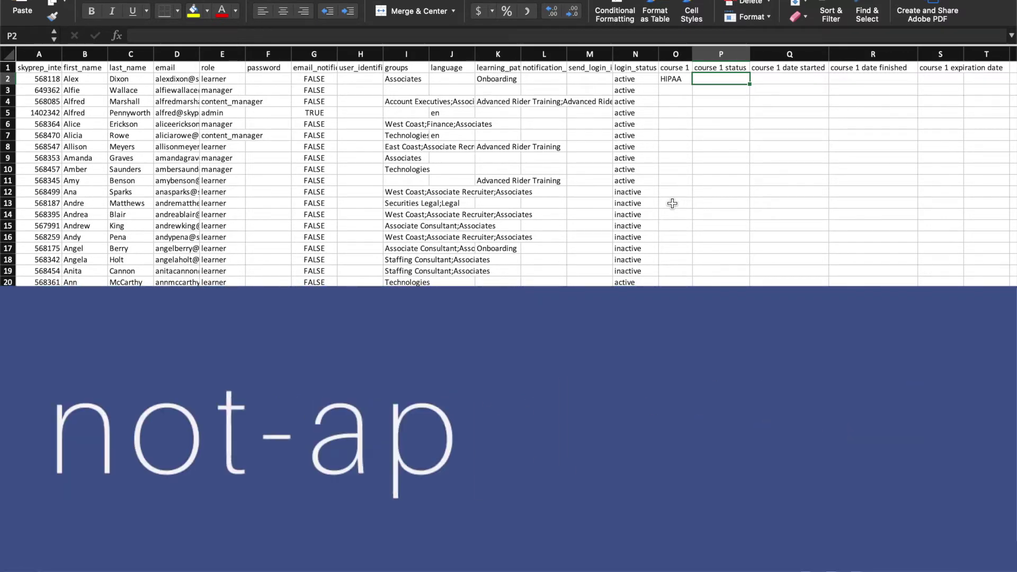
{"action": "type", "text": "passed"}
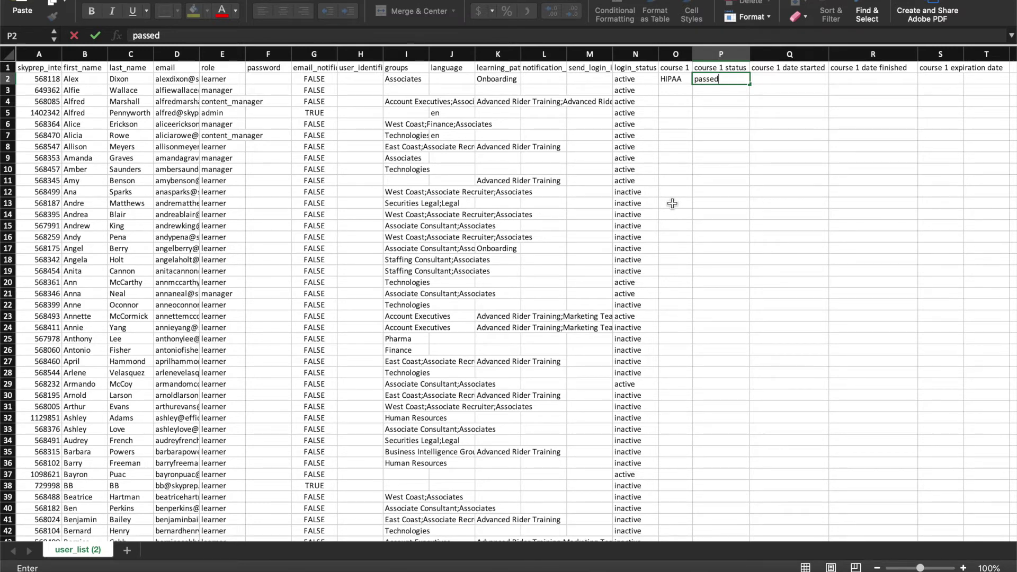
{"action": "key", "text": "Tab"}
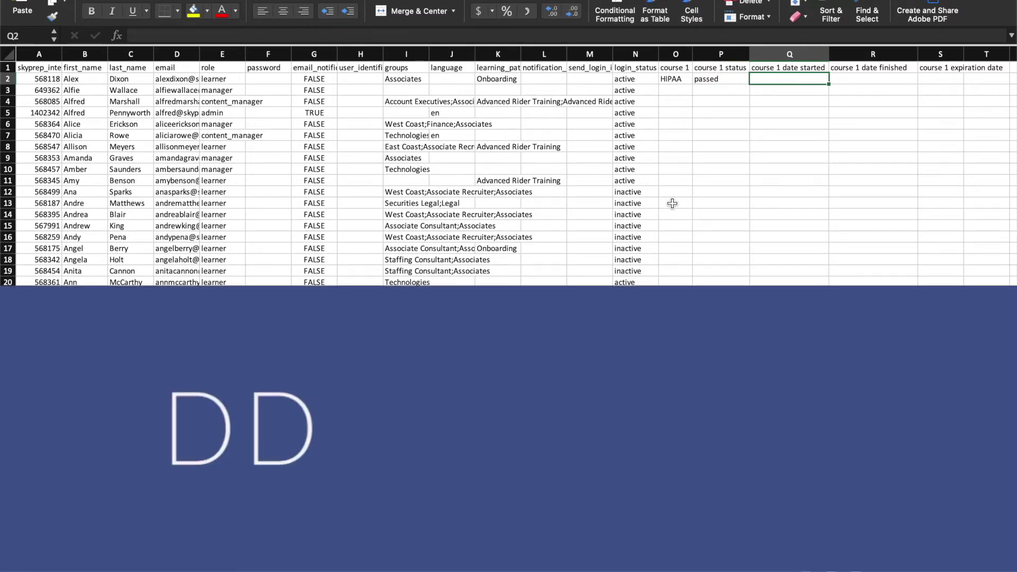
{"action": "type", "text": "27/05/2020"}
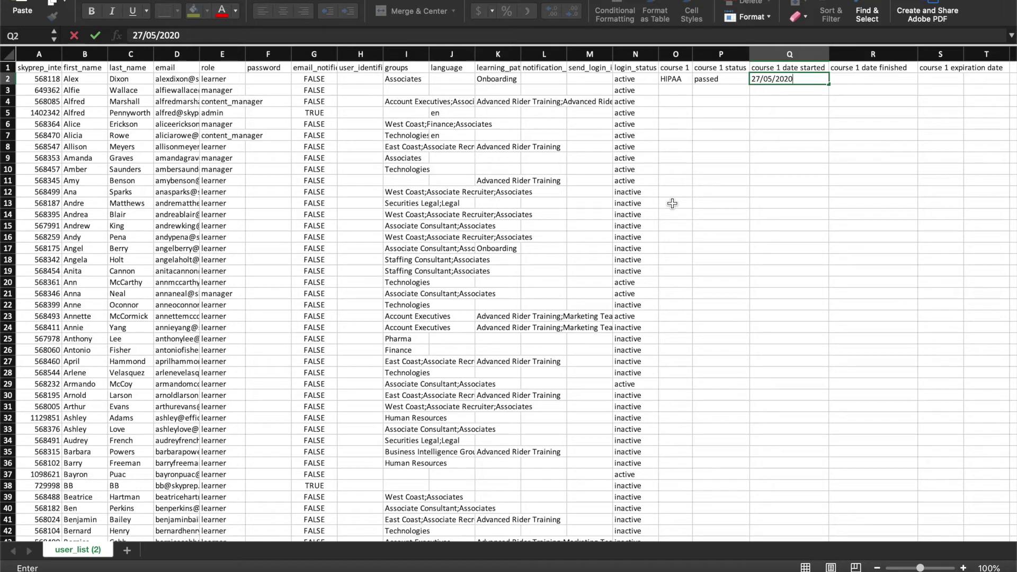
- Enter finish date 29/05/2020 in R2 and expiration date 27/05/2021 in S2
{"action": "key", "text": "Tab"}
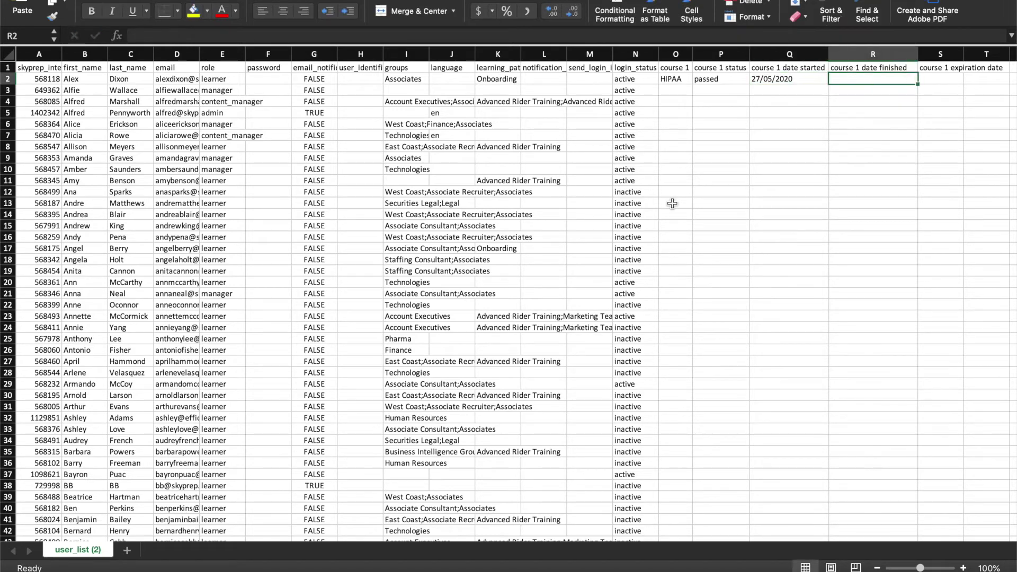
{"action": "key", "text": "F2"}
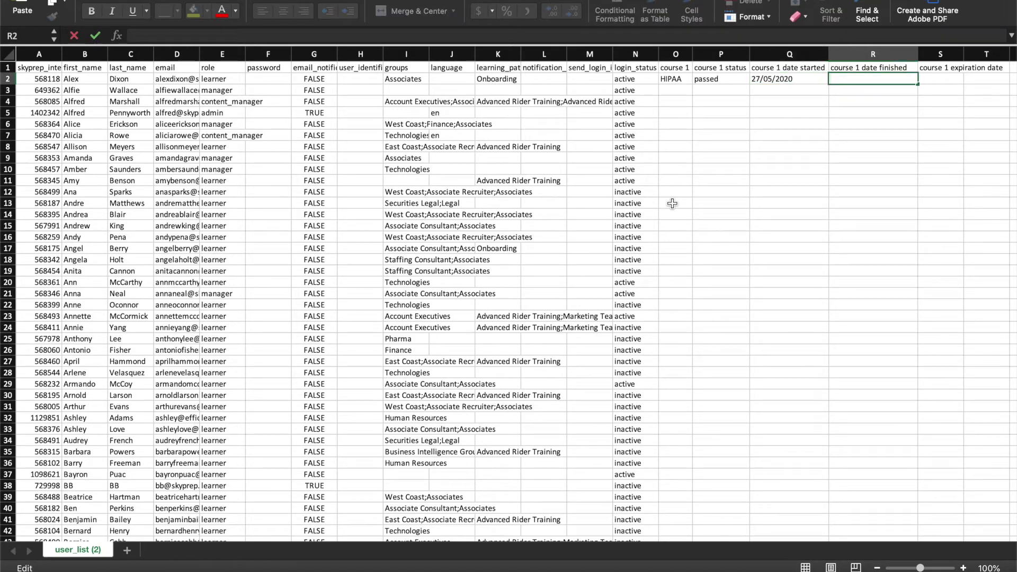
{"action": "type", "text": "29/05/2020"}
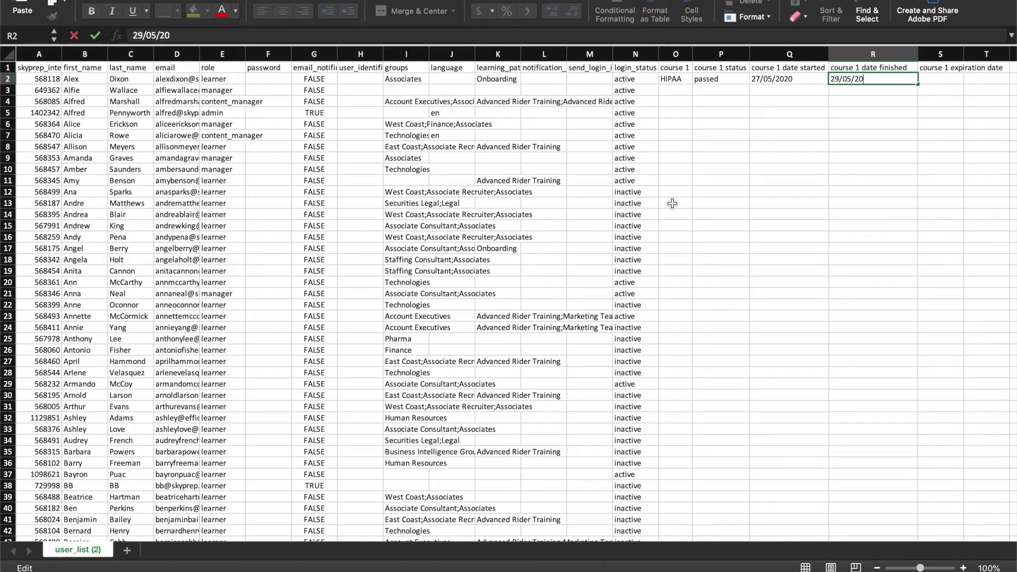
{"action": "key", "text": "Tab"}
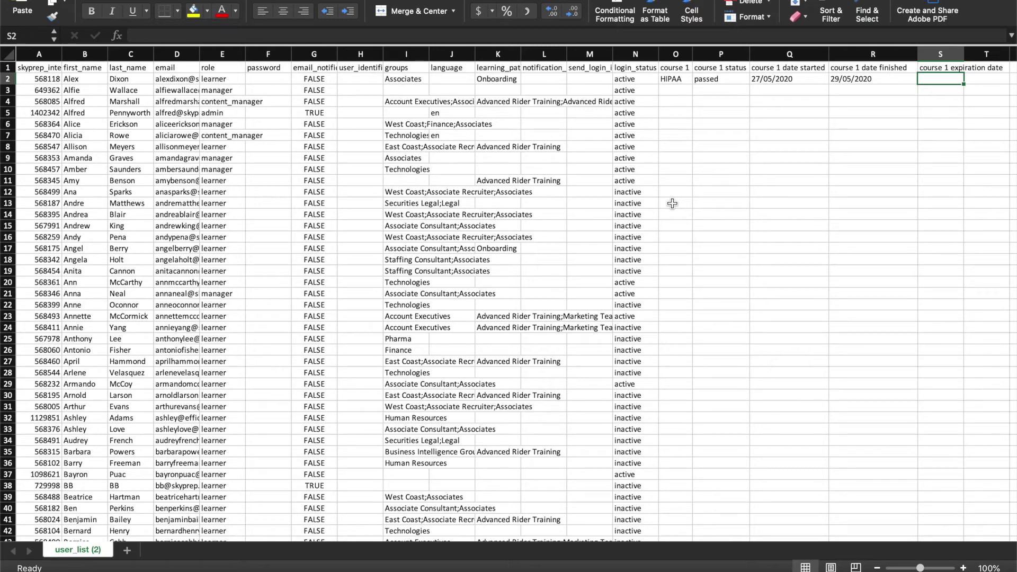
{"action": "type", "text": "27/05/2021"}
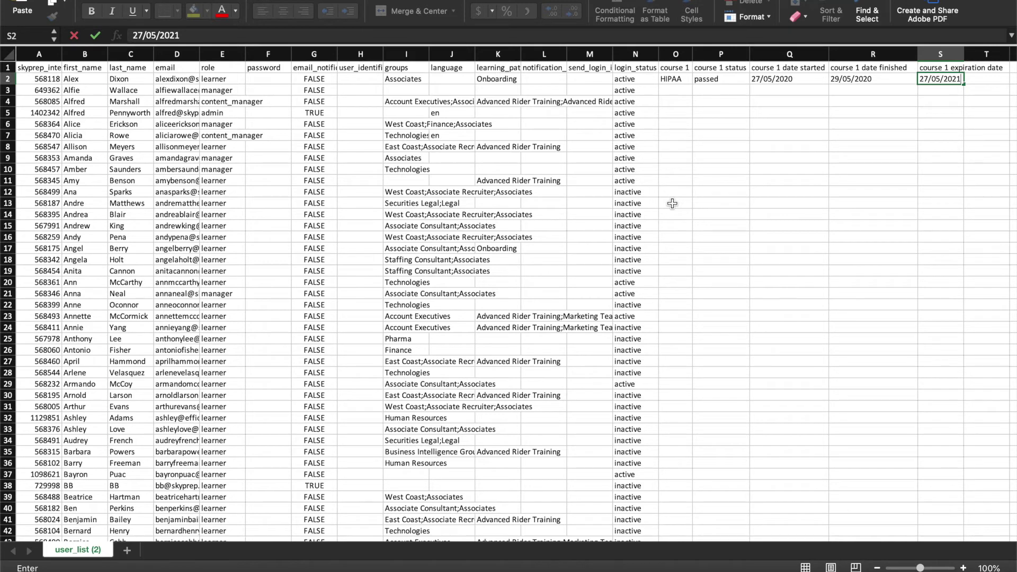
{"action": "key", "text": "Tab"}
- Add the headers course 2 and course 2 status in T1 and U1
{"action": "key", "text": "Up"}
{"action": "type", "text": "course 2"}
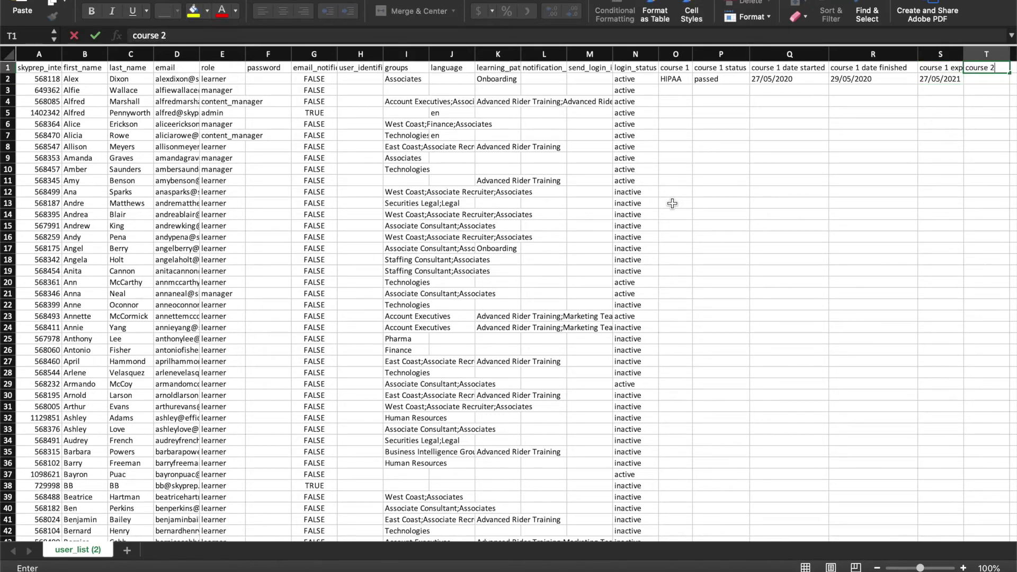
{"action": "key", "text": "Tab"}
{"action": "type", "text": "cou"}
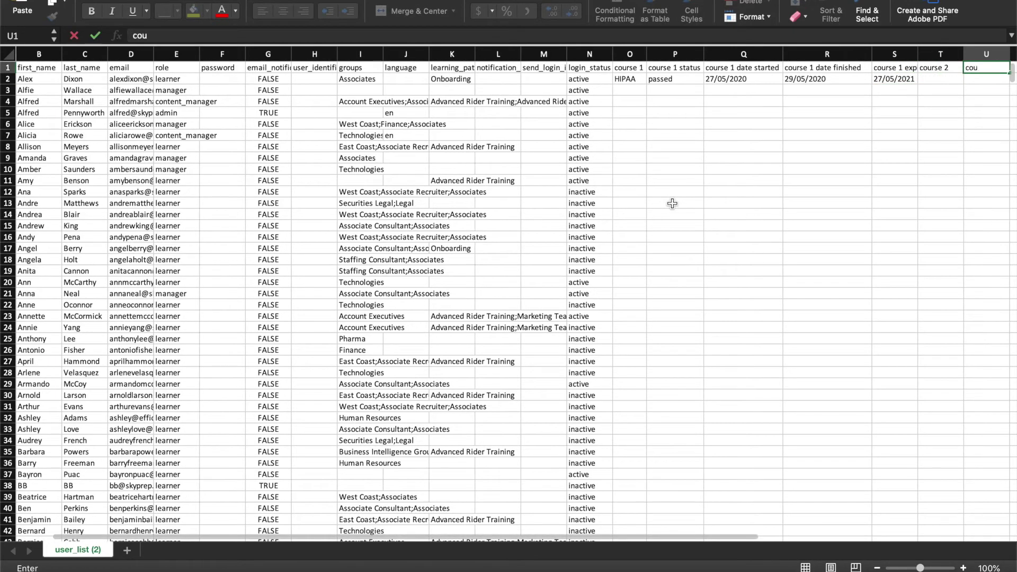
{"action": "type", "text": "rse 2 status"}
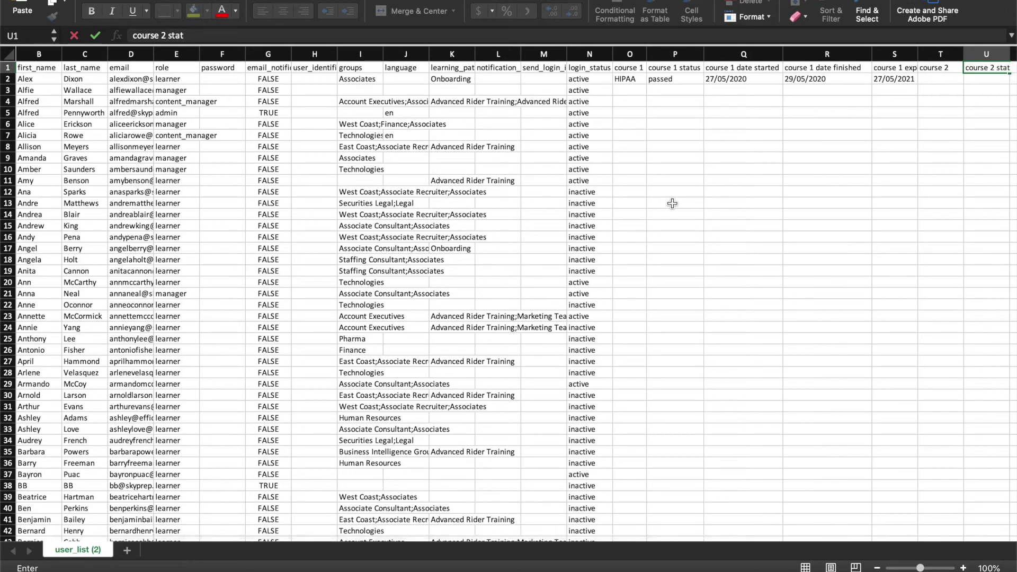
{"action": "key", "text": "Tab"}
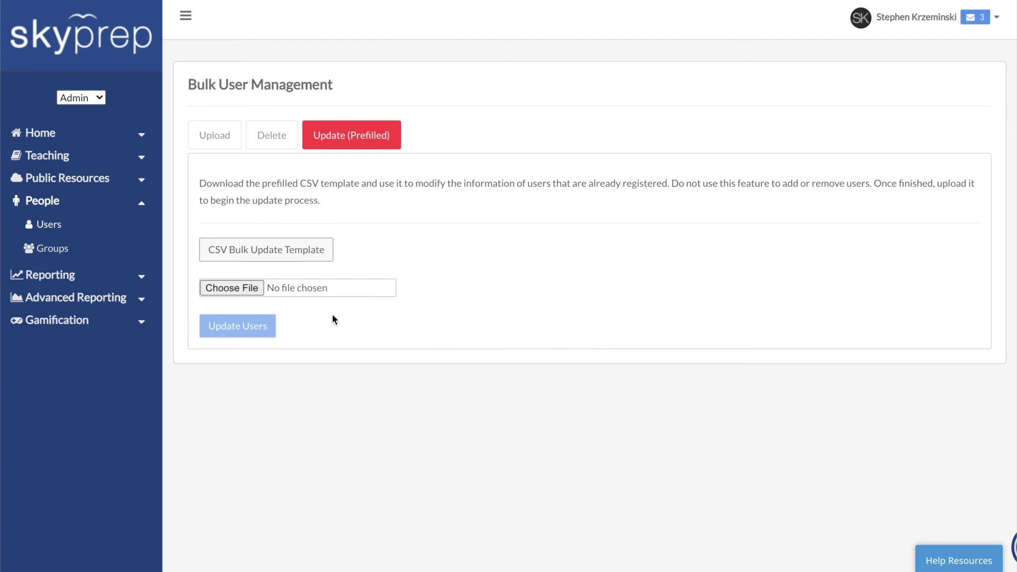
- Attach user_list (2).csv from Downloads and submit it with Update Users
{"action": "left_click", "coordinate": [241, 288]}
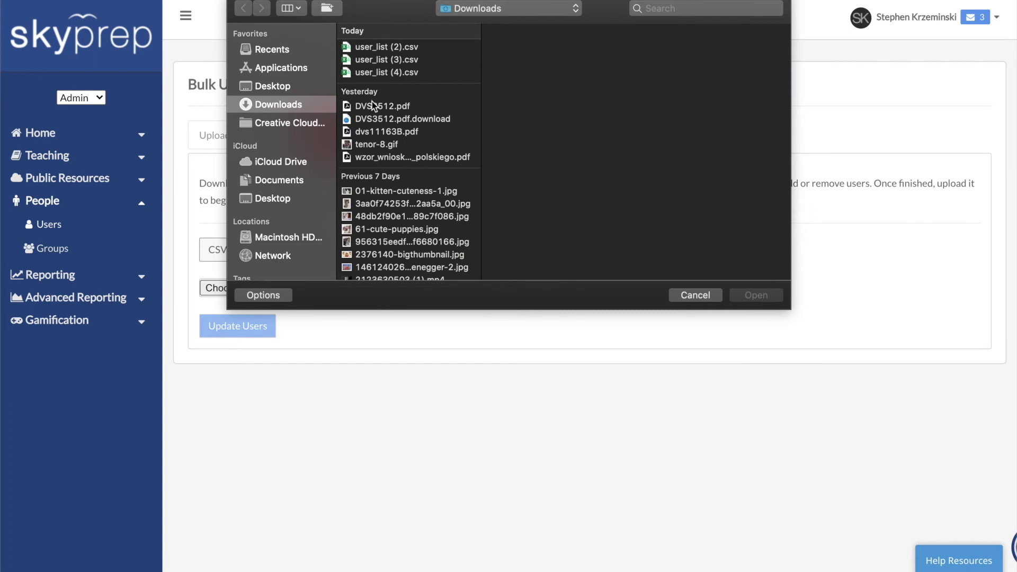
{"action": "left_click", "coordinate": [397, 51]}
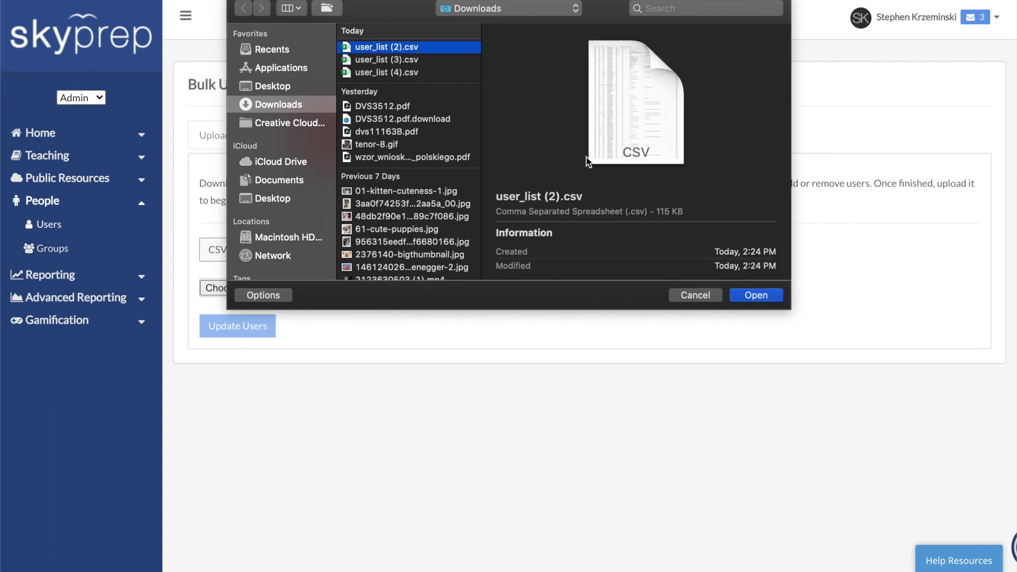
{"action": "left_click", "coordinate": [752, 296]}
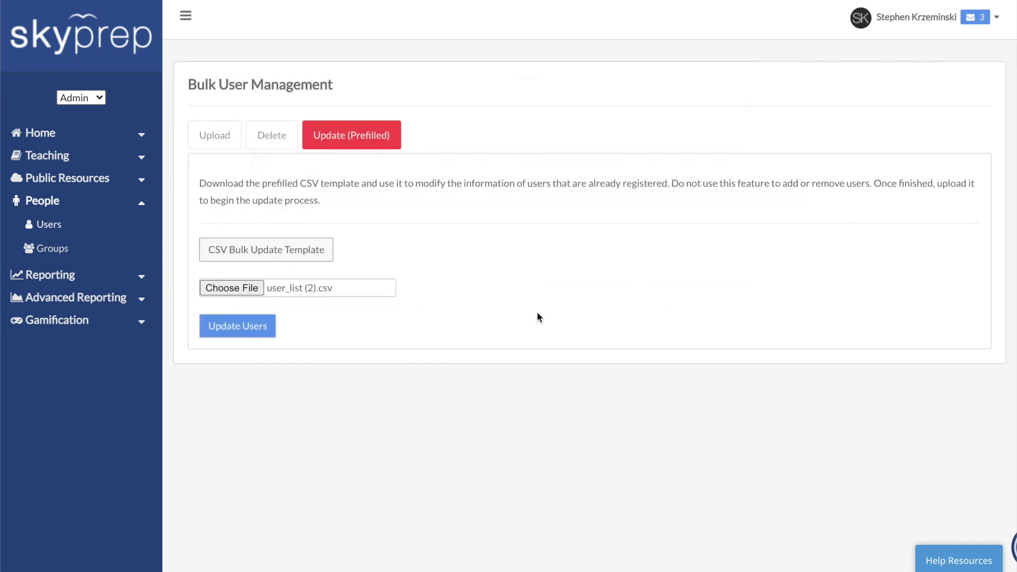
{"action": "left_click", "coordinate": [245, 326]}
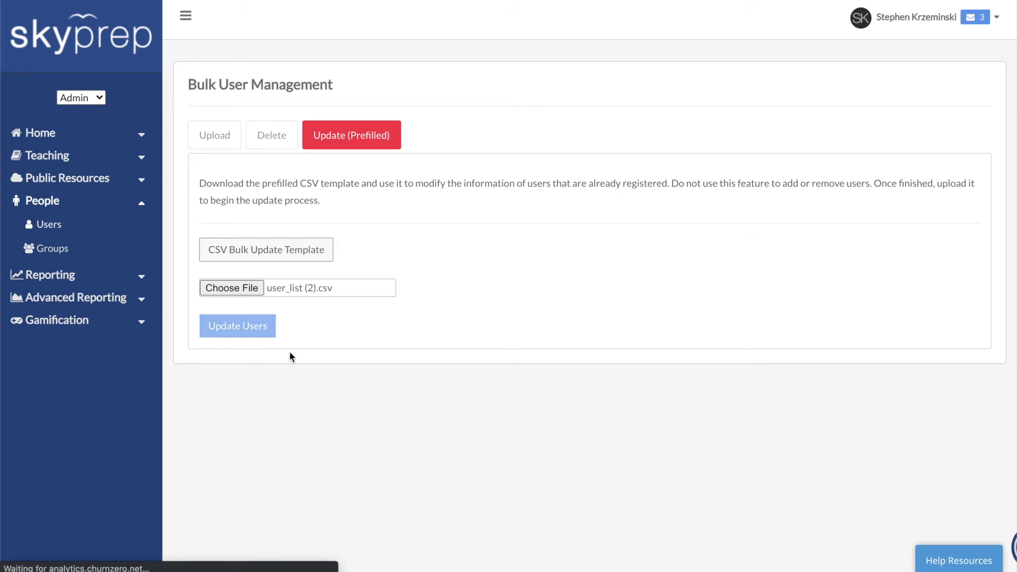